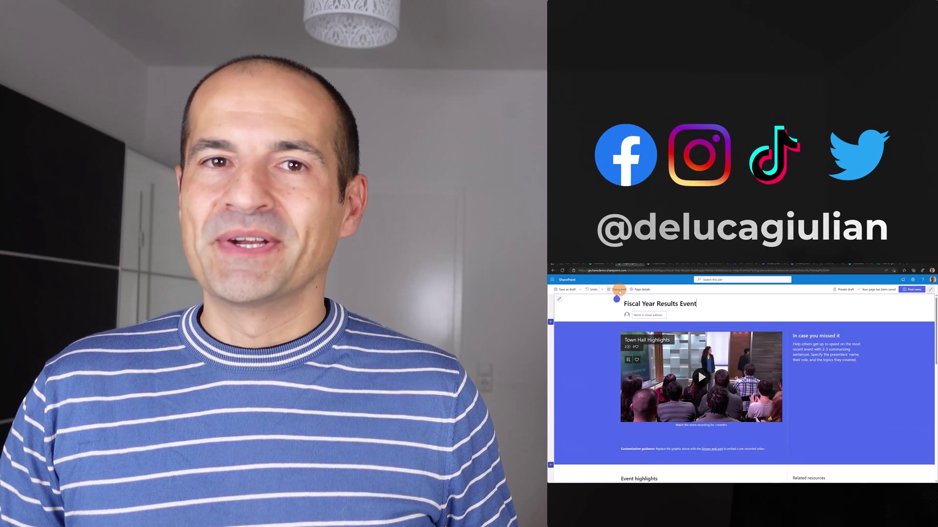
- Share the draft news post by sending its link to a colleague picked from the suggestions
click(620, 290)
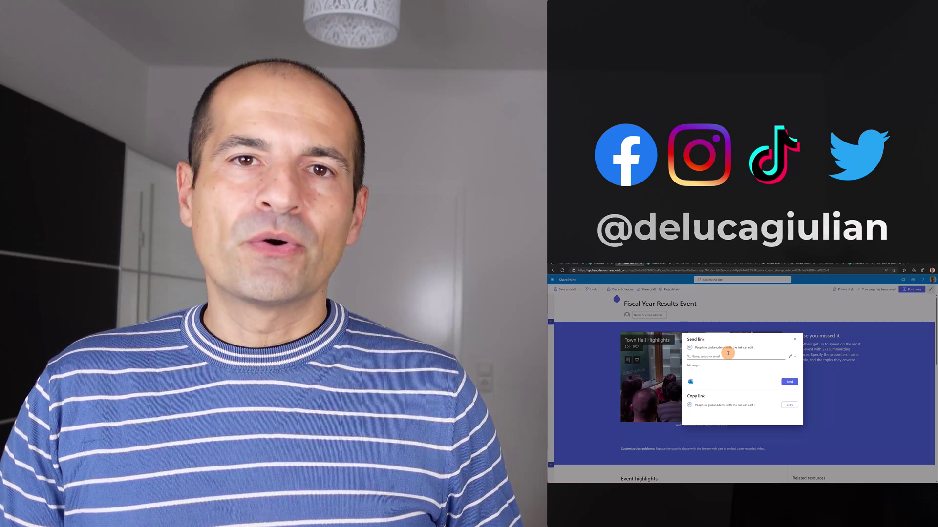
click(728, 353)
text(adele)
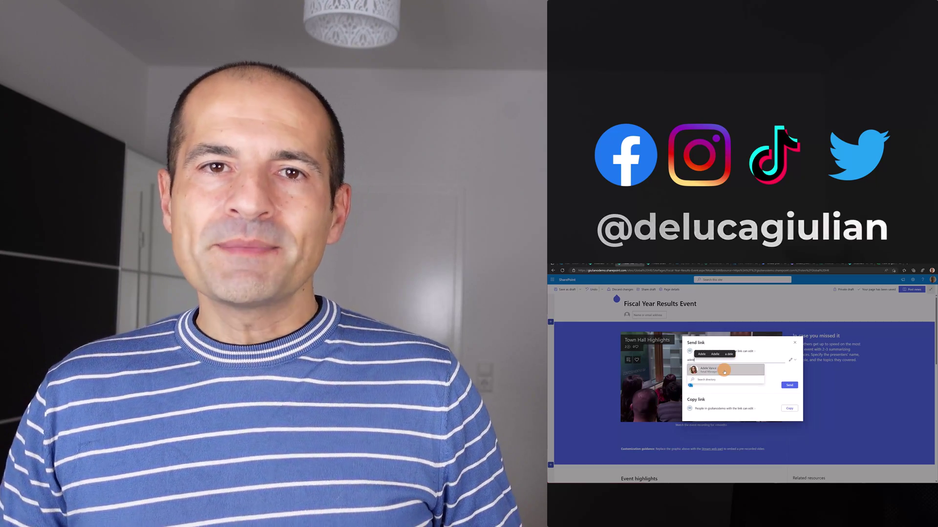
click(724, 372)
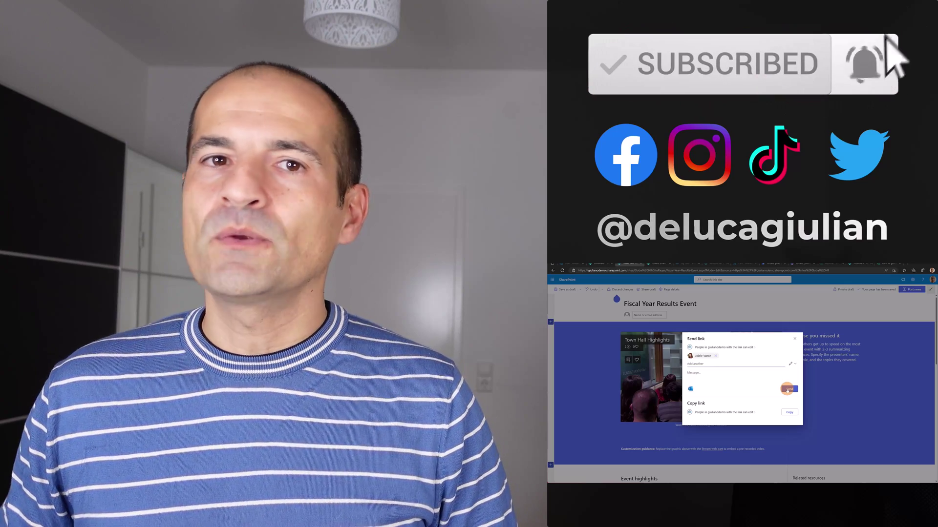
click(787, 389)
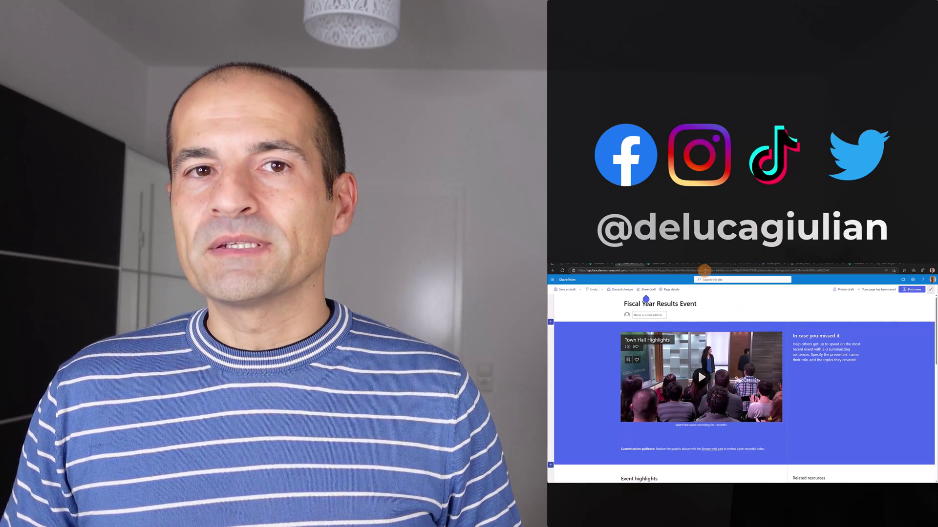
- In the other browser, select the web address of the access-denied page
click(704, 270)
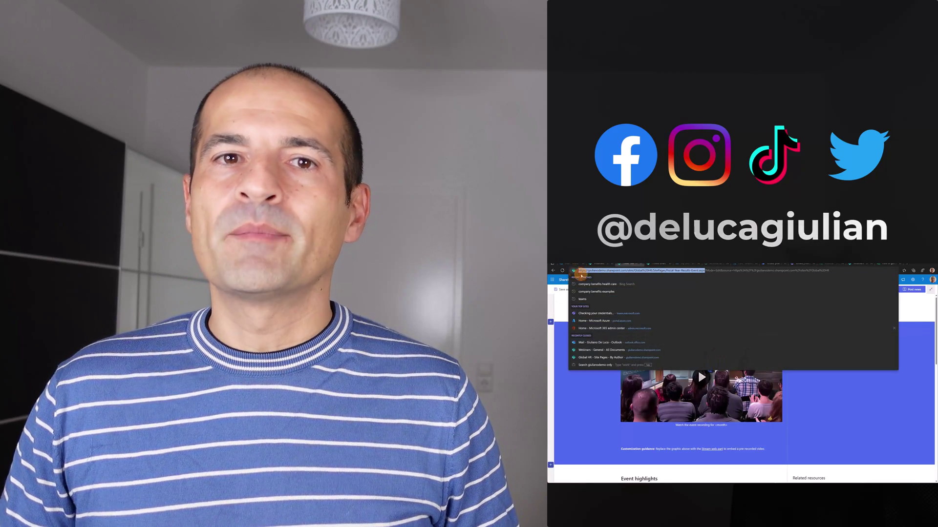
click(815, 394)
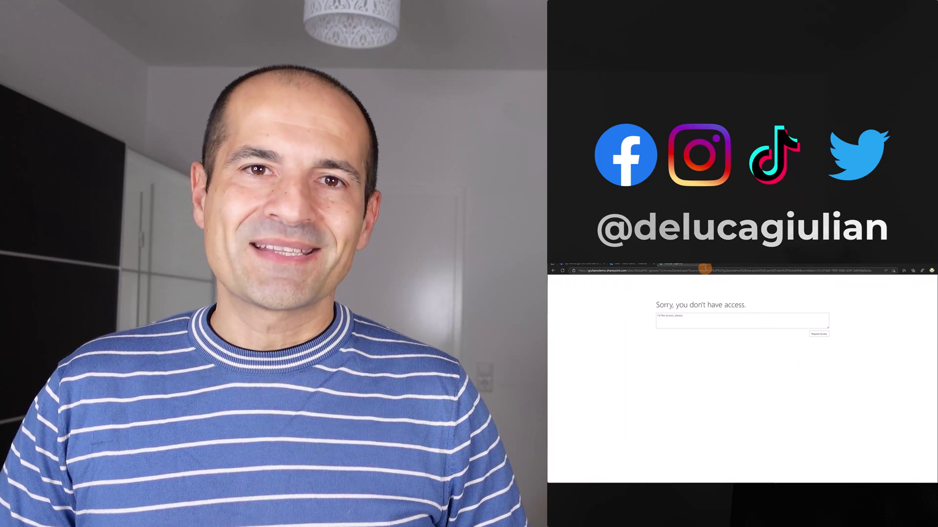
click(683, 272)
drag(646, 270, 840, 270)
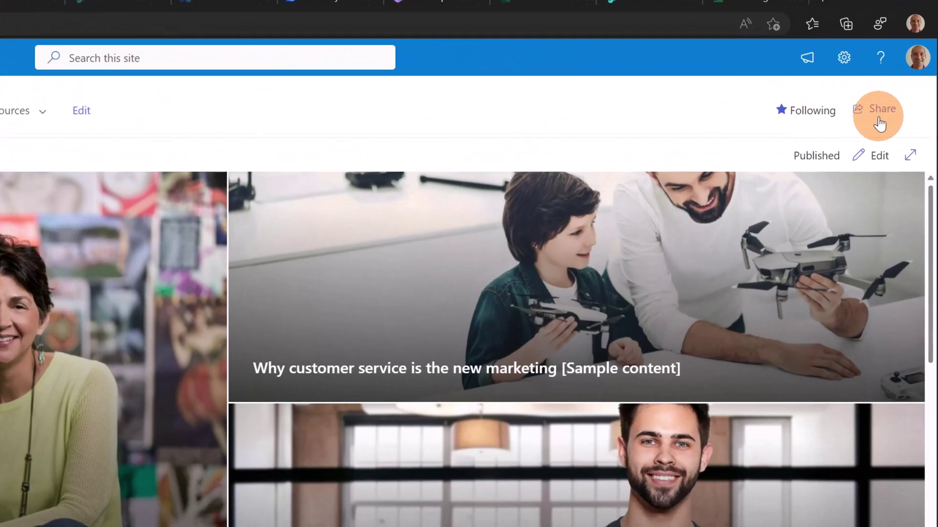
click(878, 119)
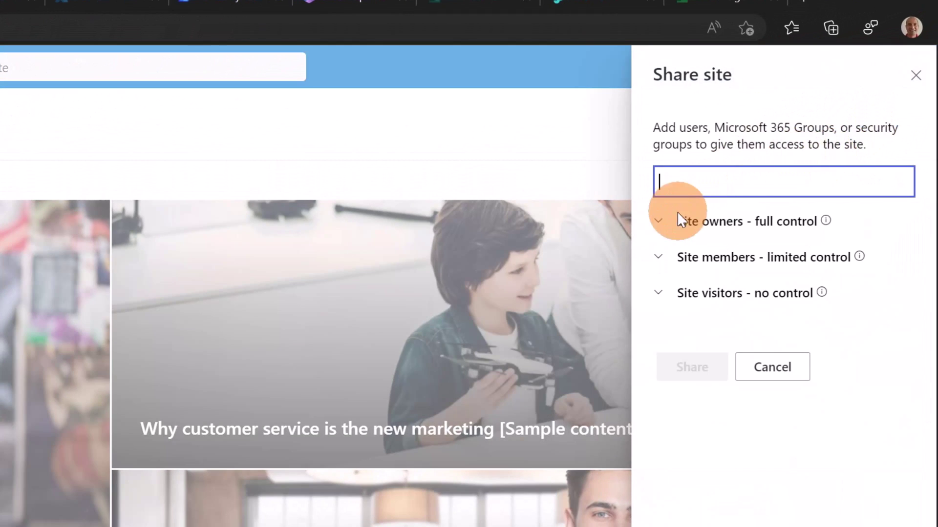
click(660, 222)
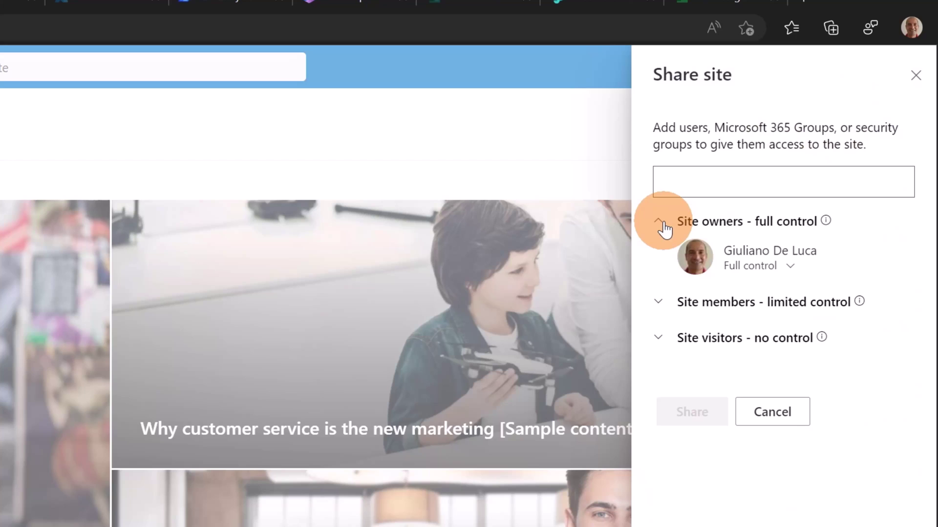
click(660, 304)
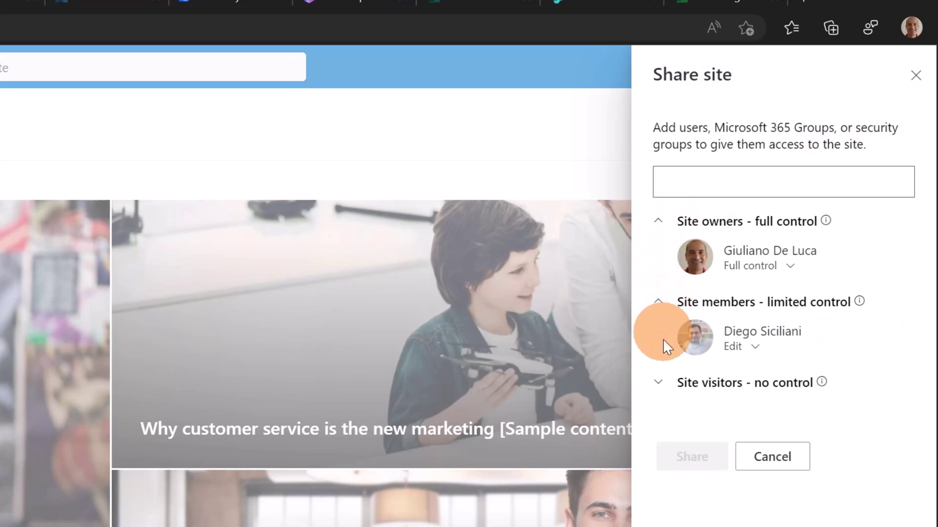
click(659, 385)
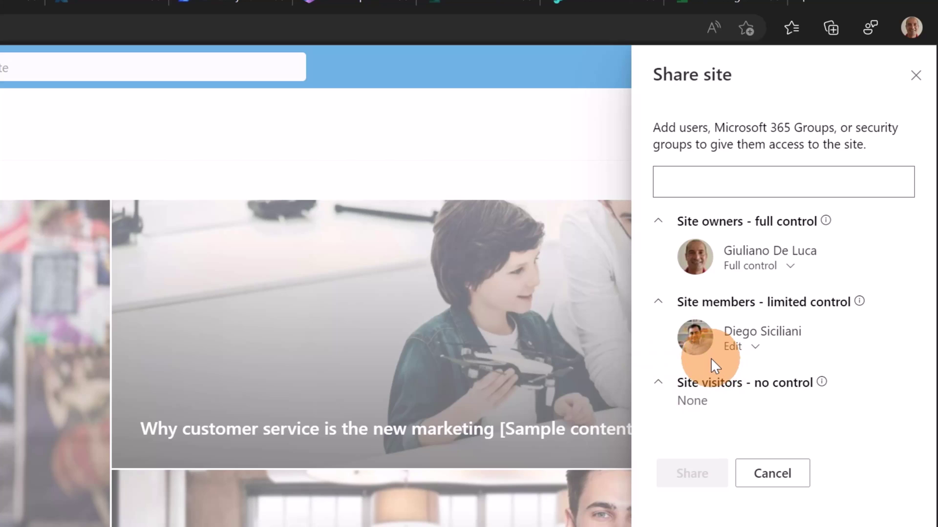
click(760, 478)
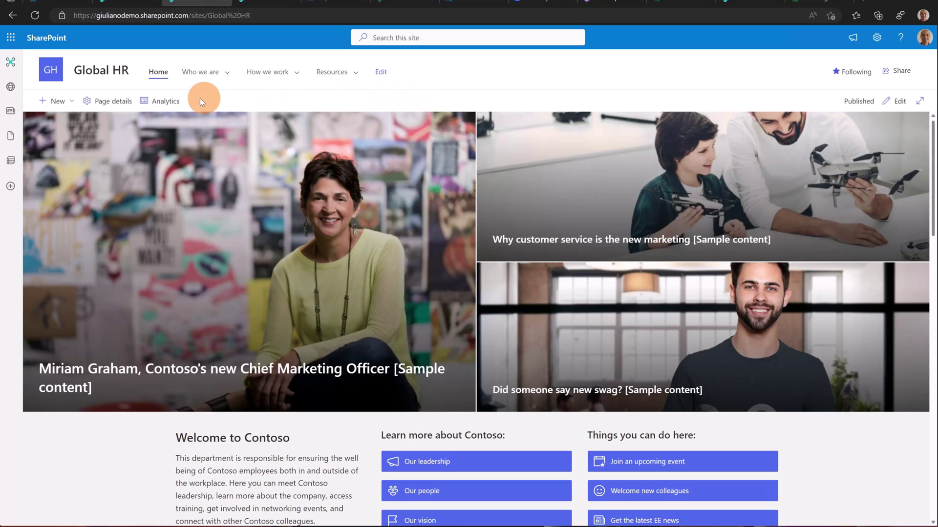
- Create a new news post from the Event summary template with 'Create as a private draft' ticked
click(72, 104)
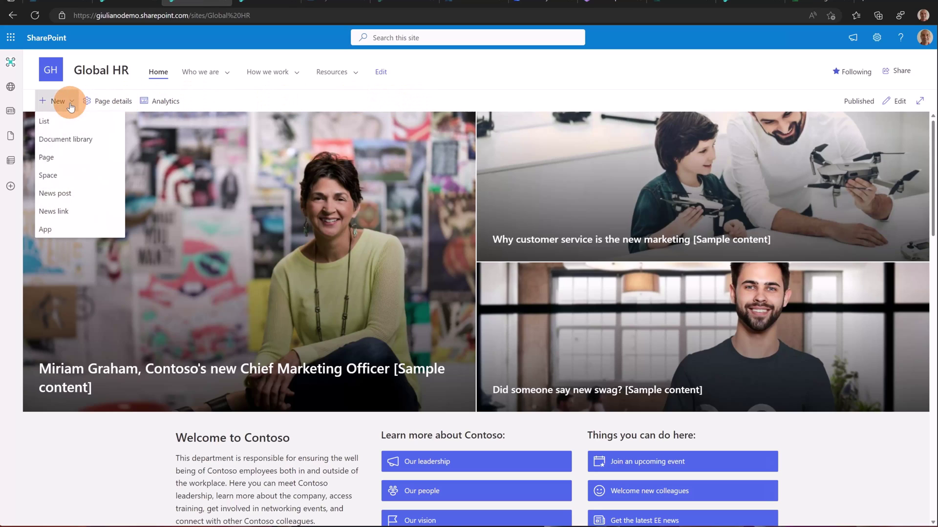
click(55, 194)
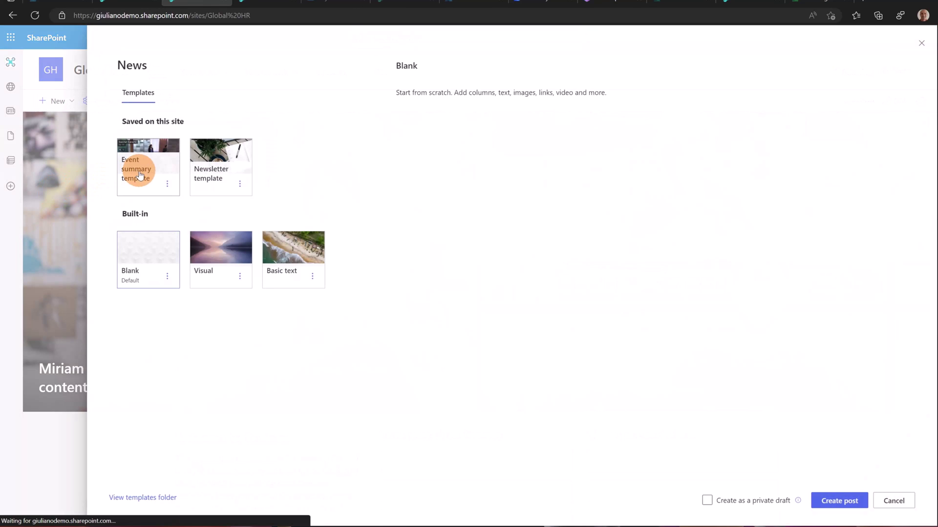
click(140, 175)
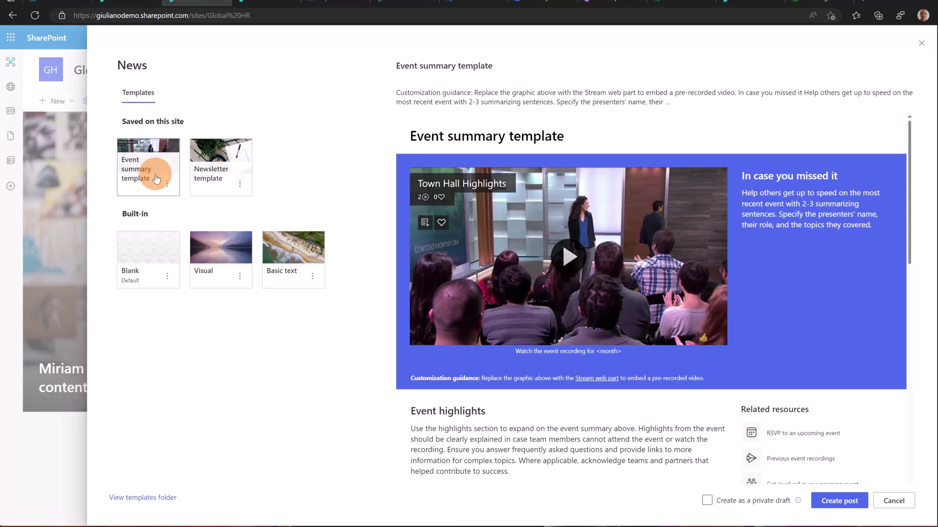
click(730, 501)
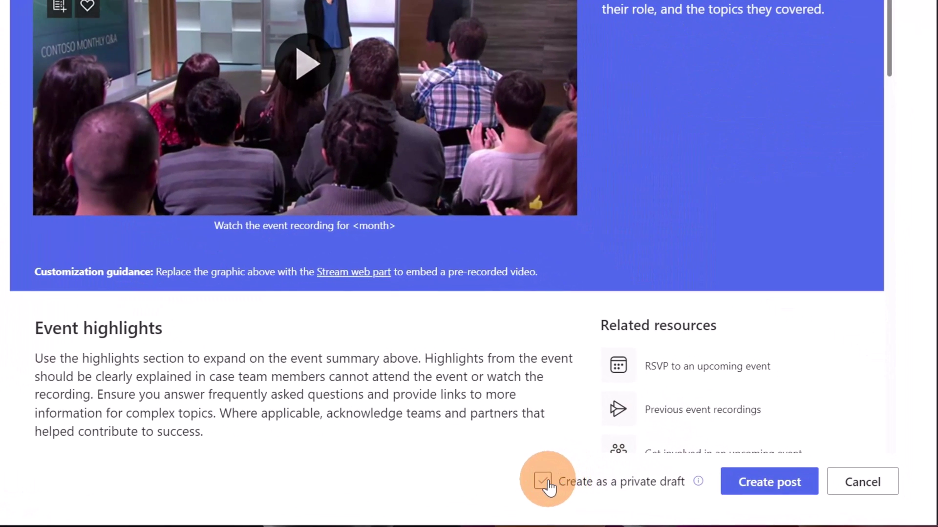
click(601, 490)
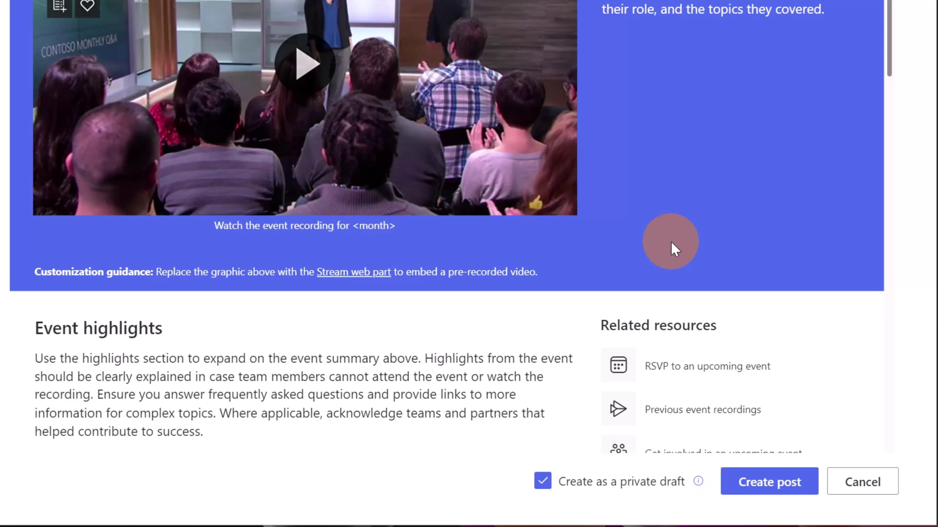
click(774, 491)
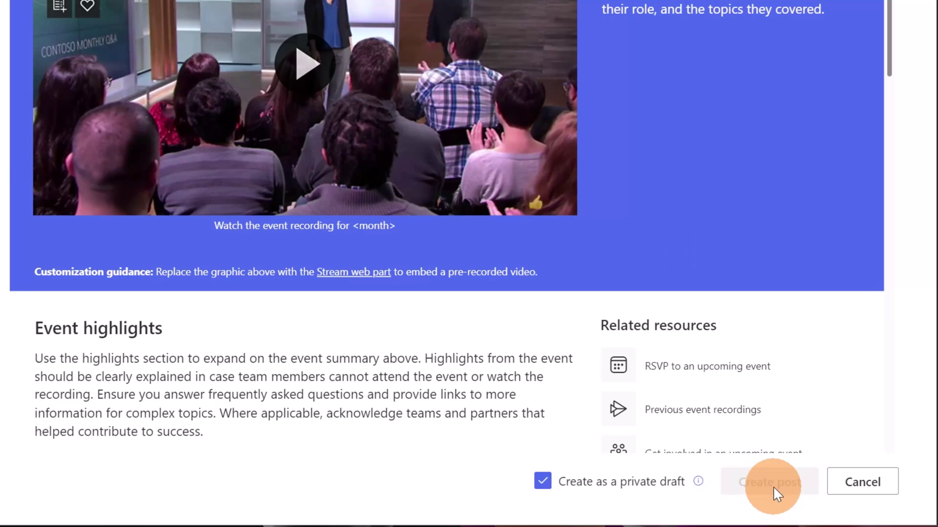
- Paste 'Fiscal Year Results Event' into the post's title placeholder, then switch to the colleague's browser
scroll(773, 486, up, 10)
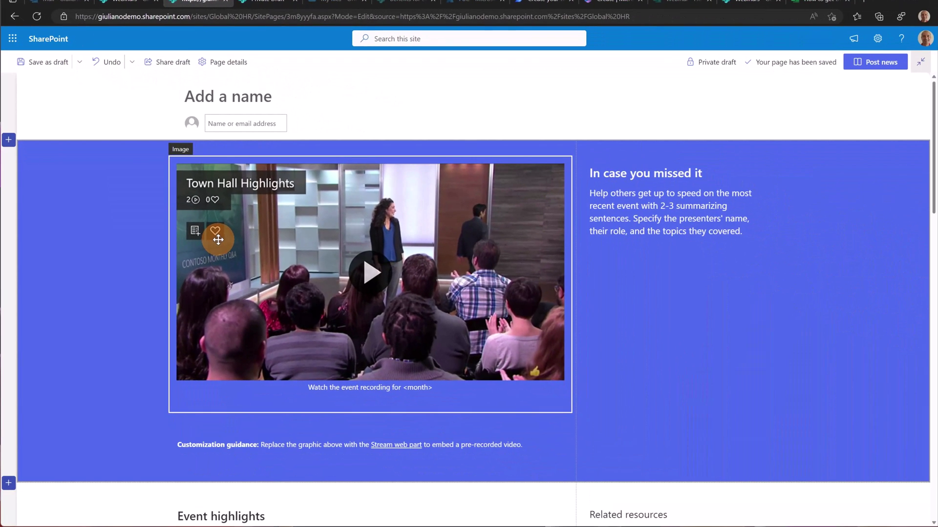
click(236, 96)
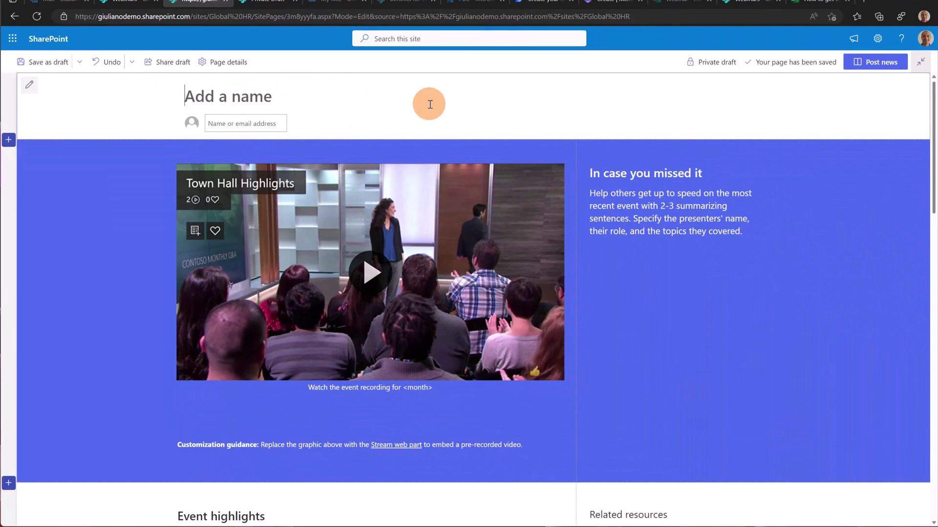
text(Fiscal Year Results Event)
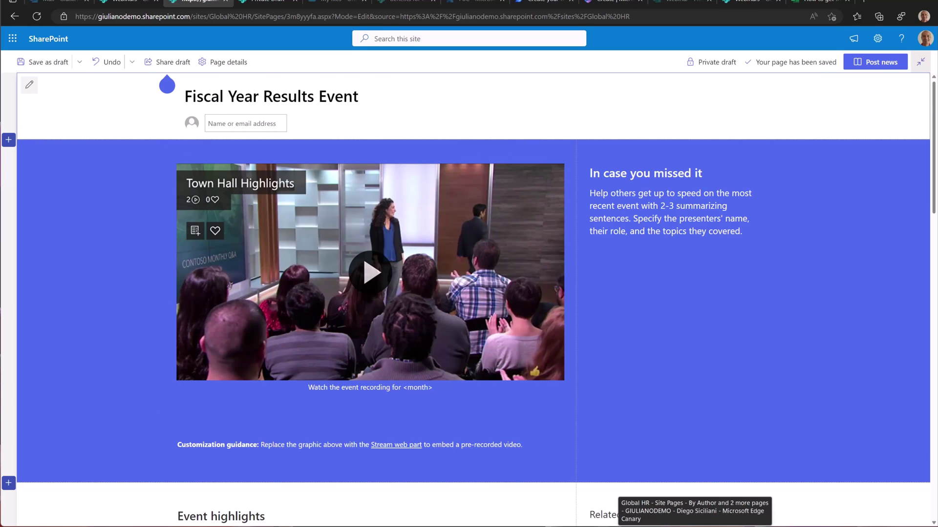
click(694, 525)
click(928, 46)
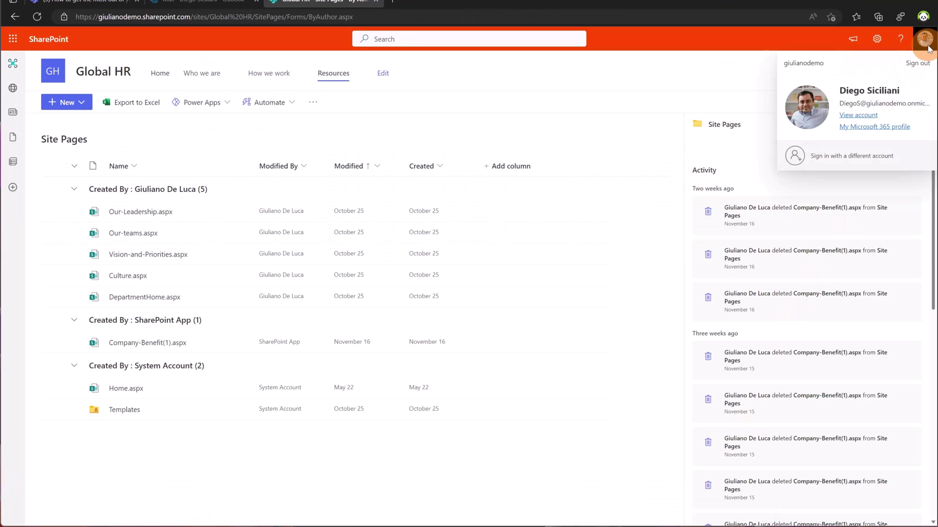
click(552, 84)
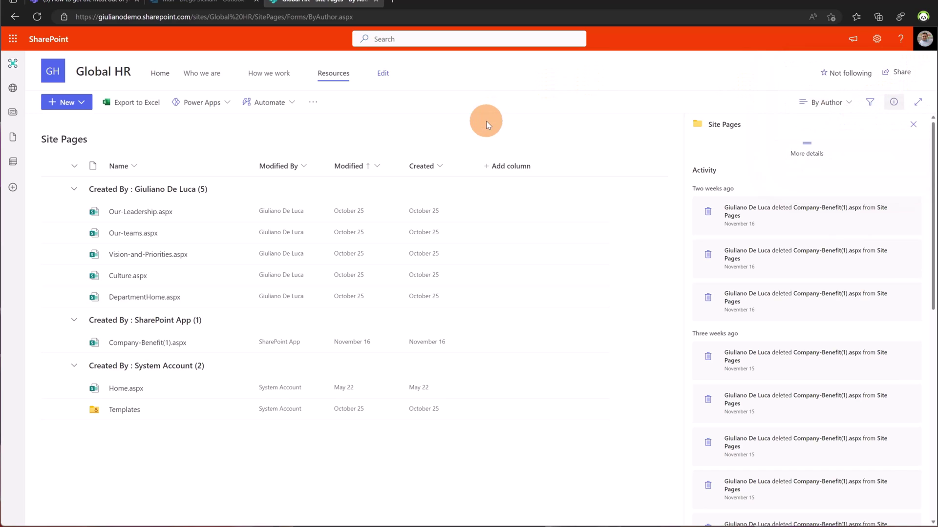
key(F5)
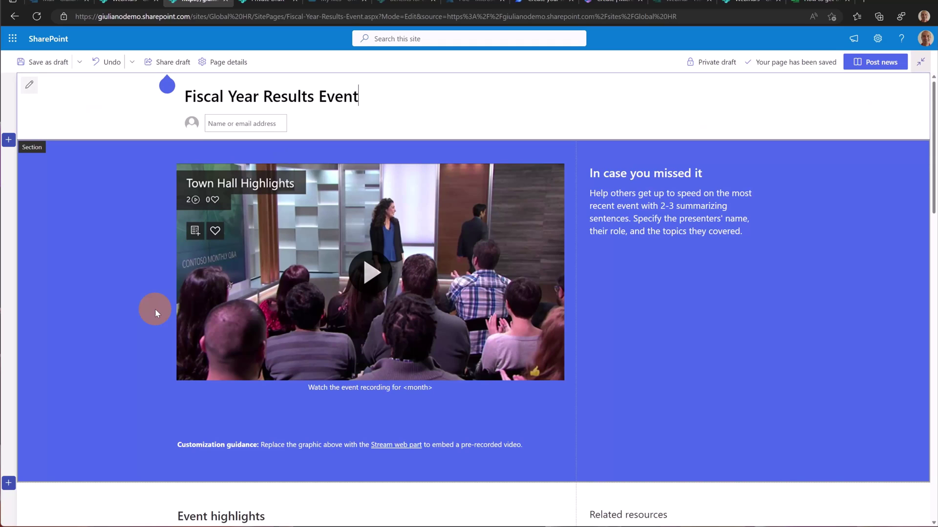
click(269, 257)
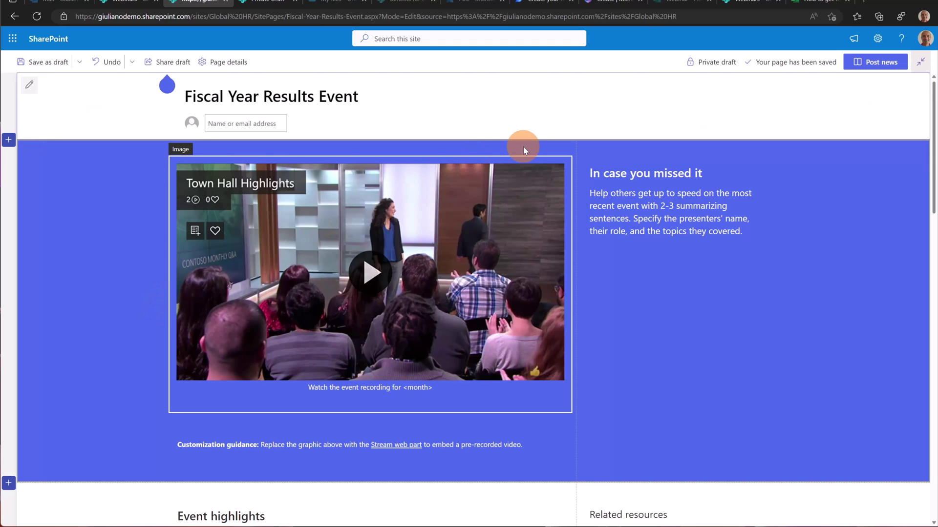
scroll(554, 226, down, 4)
scroll(555, 227, down, 15)
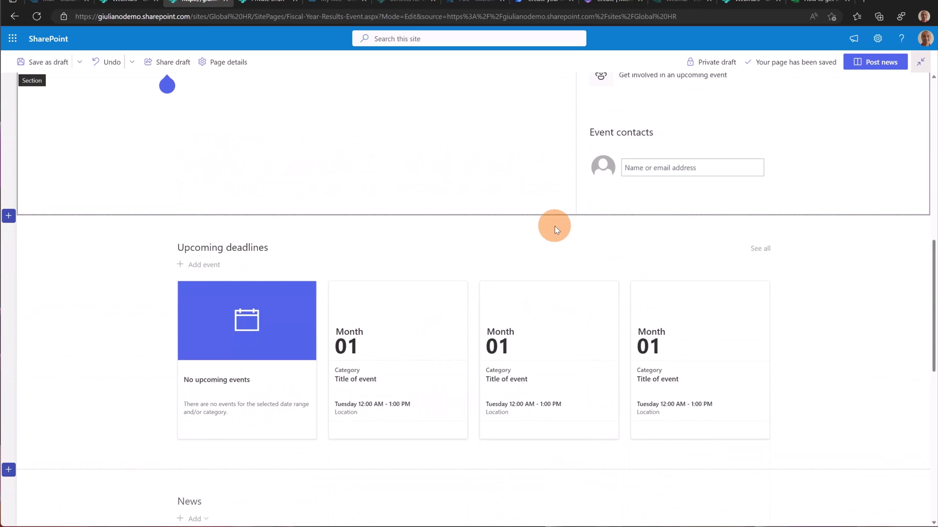
scroll(554, 230, up, 16)
scroll(555, 236, up, 4)
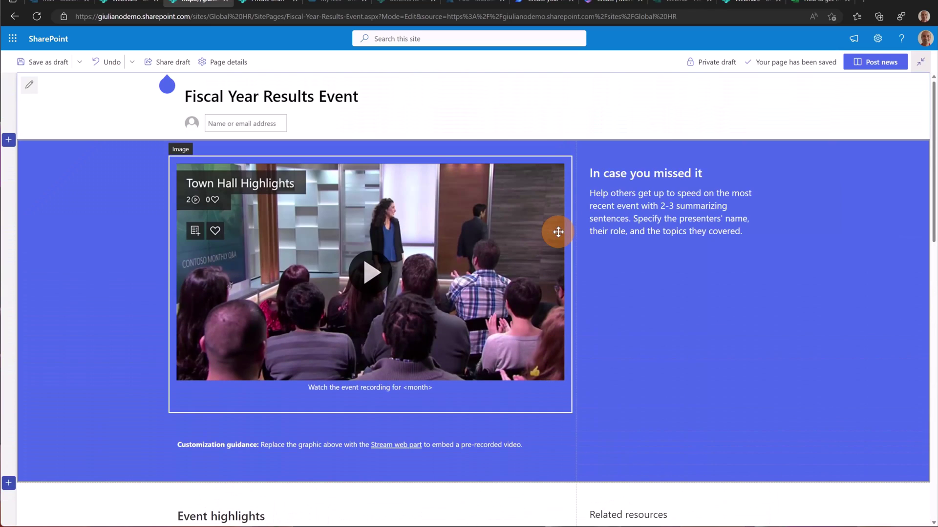
click(643, 115)
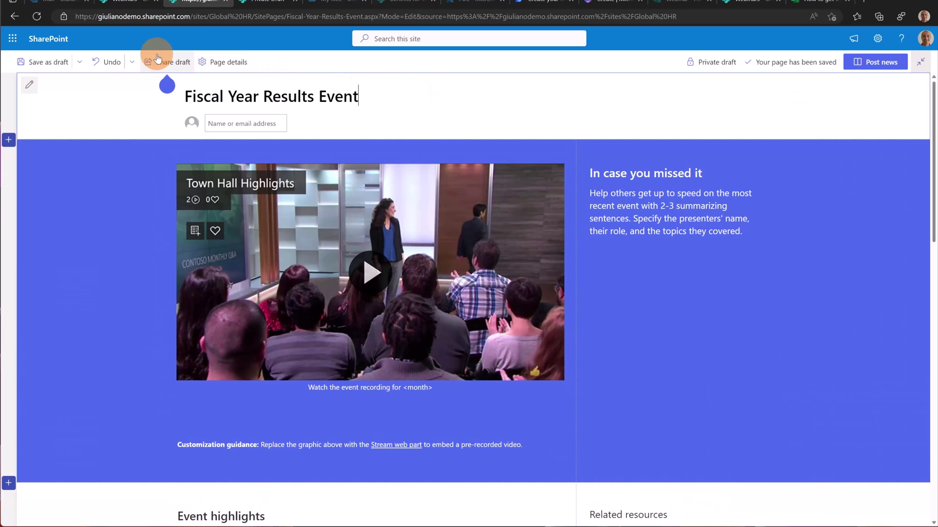
click(175, 67)
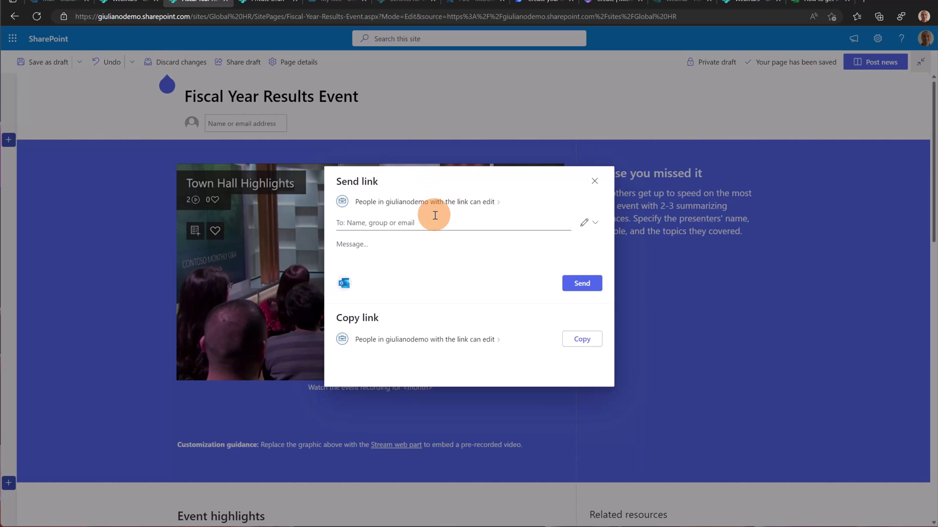
- Send the colleague an editing link to the draft and close the Link sent confirmation
text(adele)
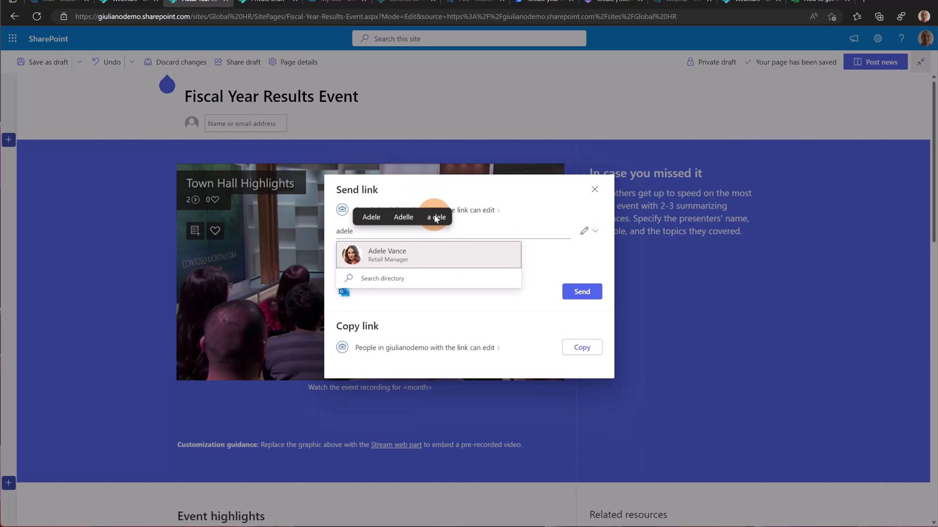
click(426, 259)
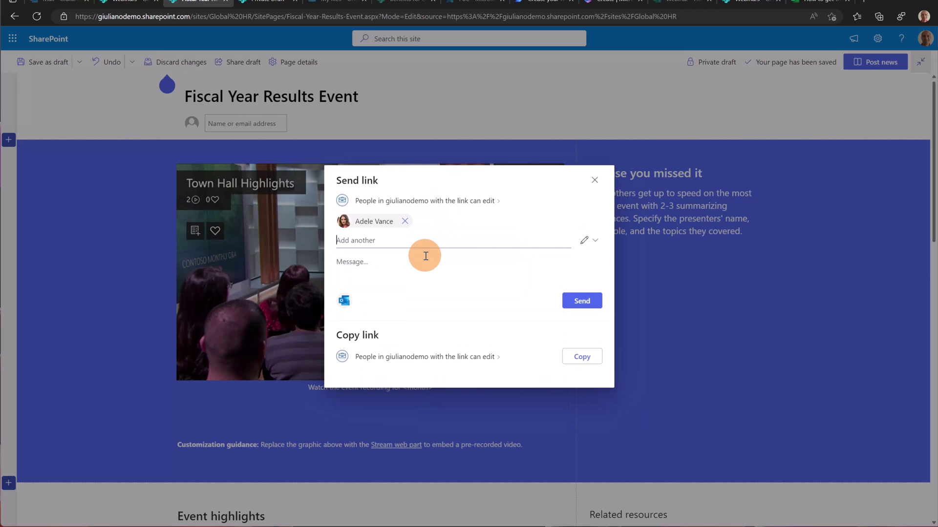
click(576, 300)
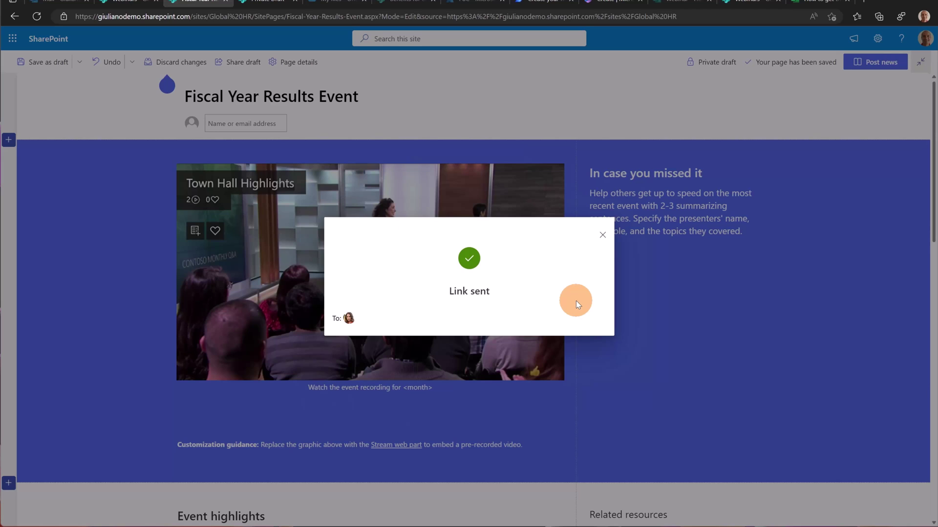
click(494, 151)
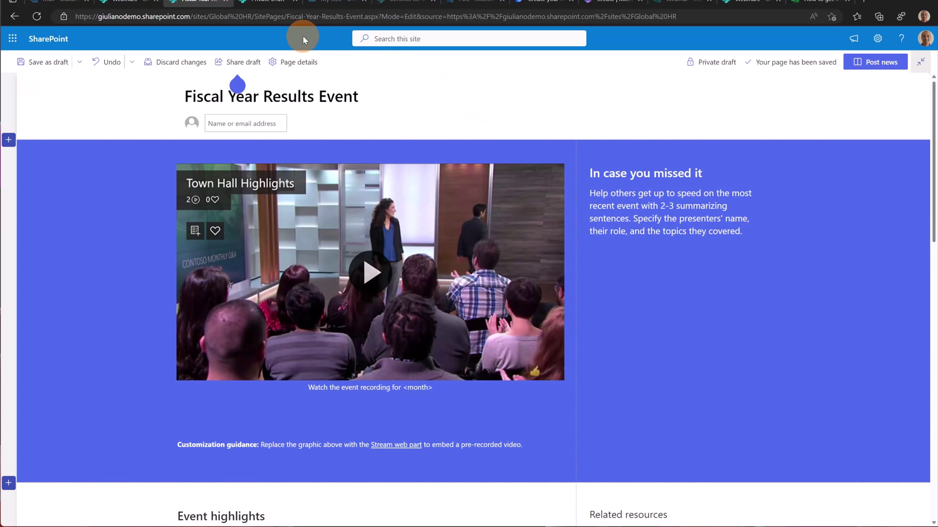
- Trim the colleague's address bar down to the /sites/GlobalHR site URL and load it
drag(379, 18, 65, 22)
click(643, 312)
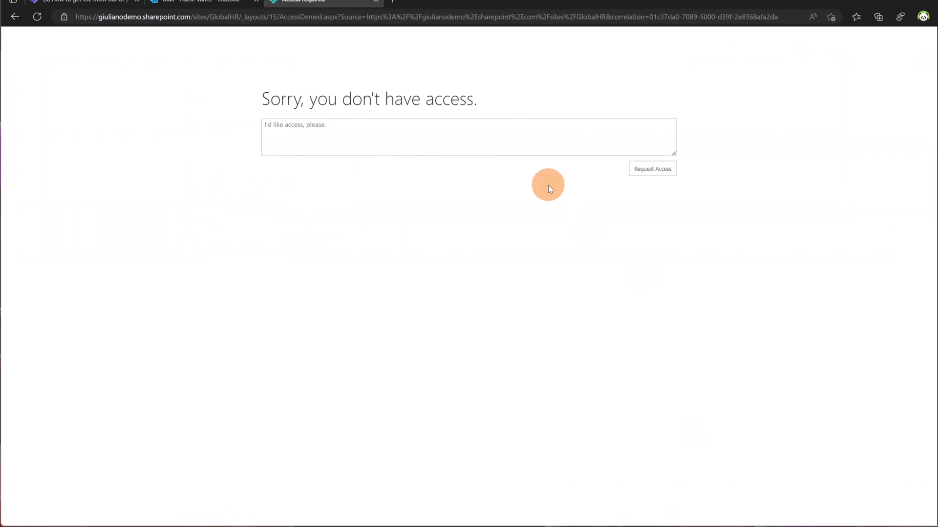
click(380, 14)
click(237, 17)
drag(237, 17, 795, 16)
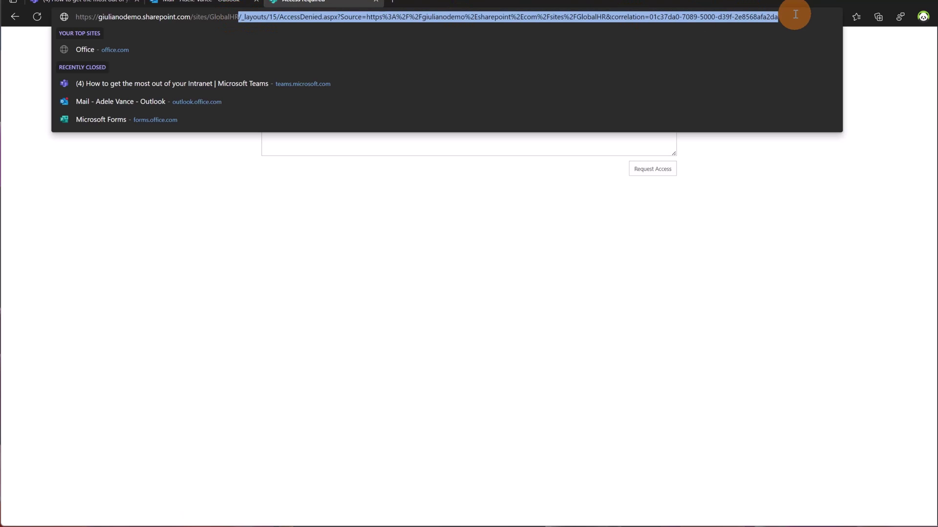
key(BackSpace)
key(Return)
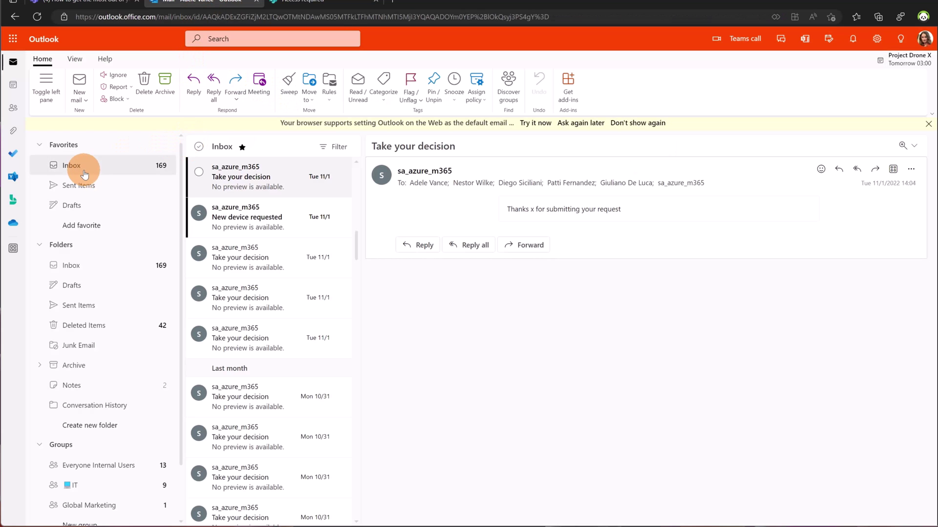
- Open the shared-draft notification email in the colleague's Outlook inbox
click(226, 184)
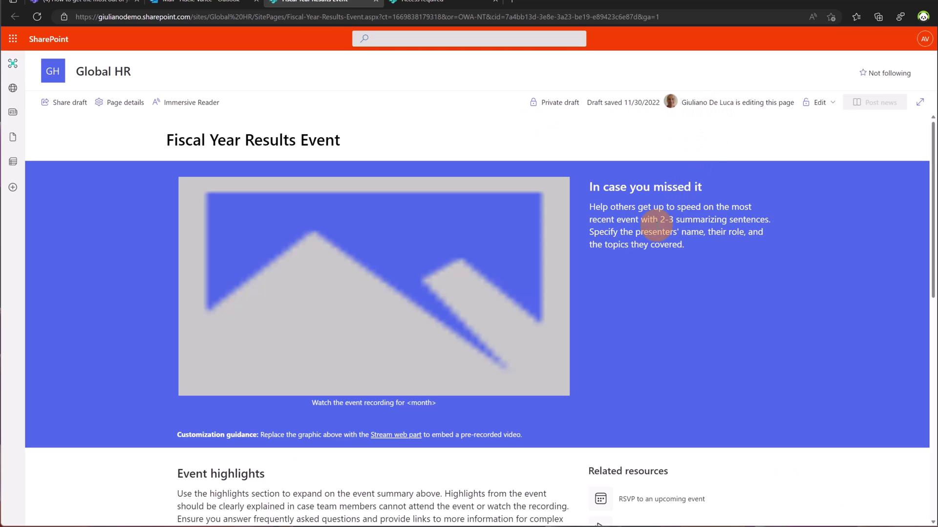
- Scroll through the colleague's view of the Fiscal Year Results Event draft
scroll(635, 206, down, 6)
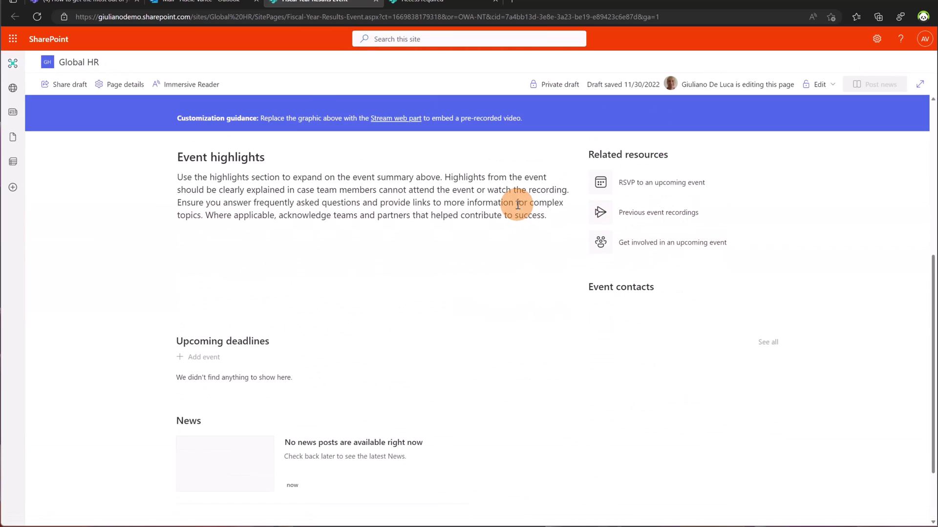
scroll(420, 200, up, 4)
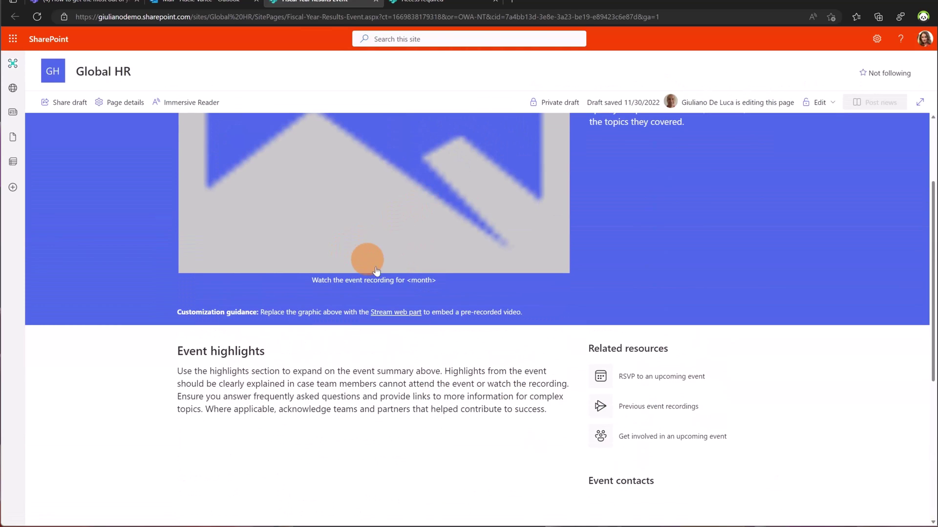
scroll(366, 262, up, 3)
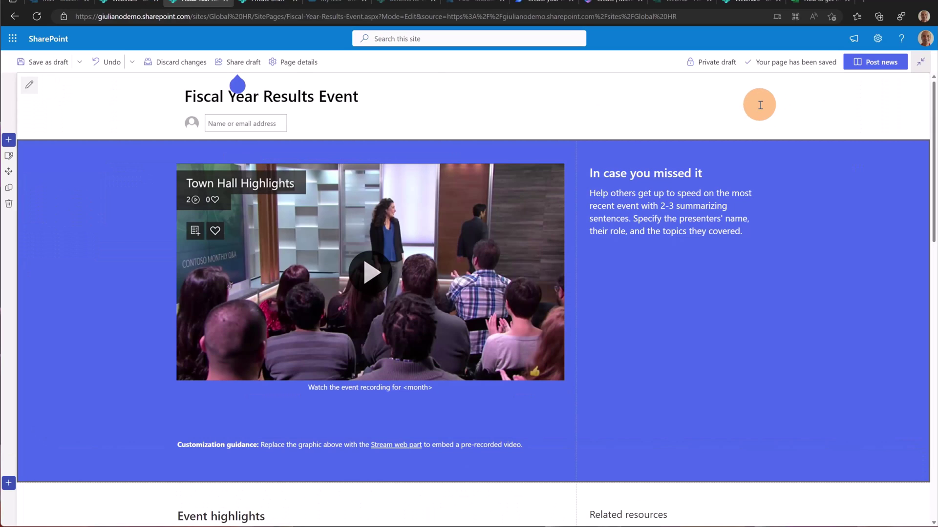
- Save the page as a draft, dismiss the collaboration tip, and refresh the colleague's window
click(48, 64)
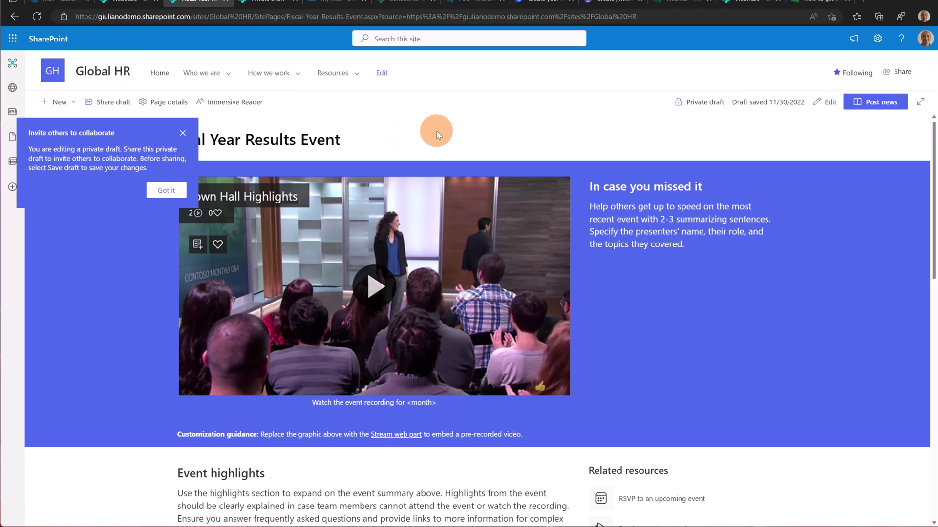
click(165, 190)
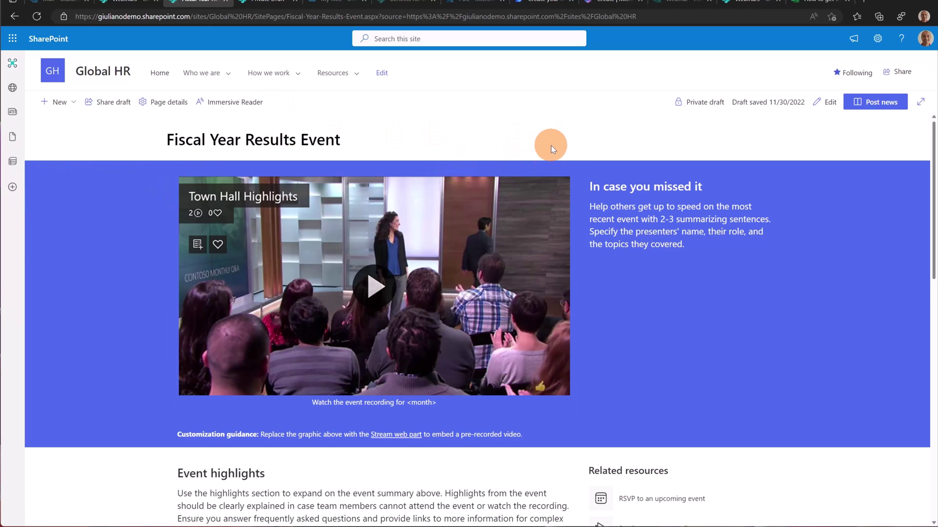
key(alt+Tab)
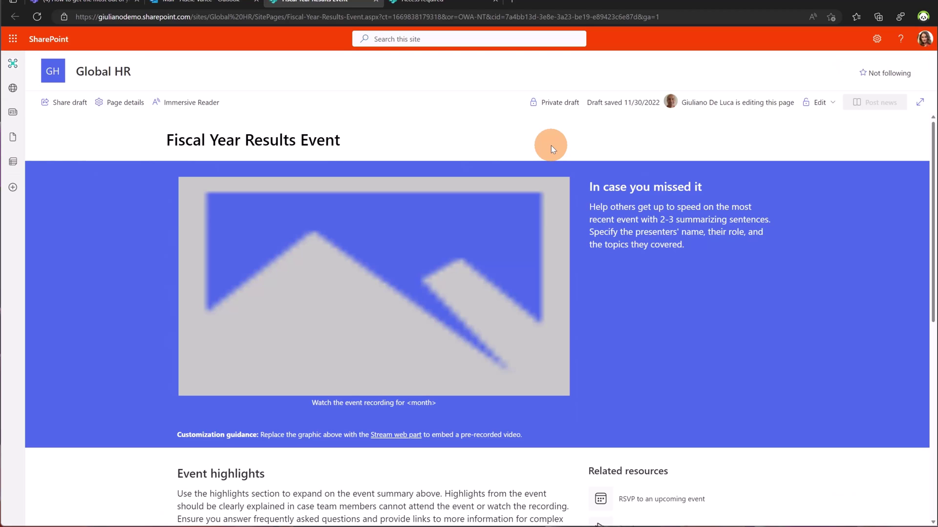
key(F5)
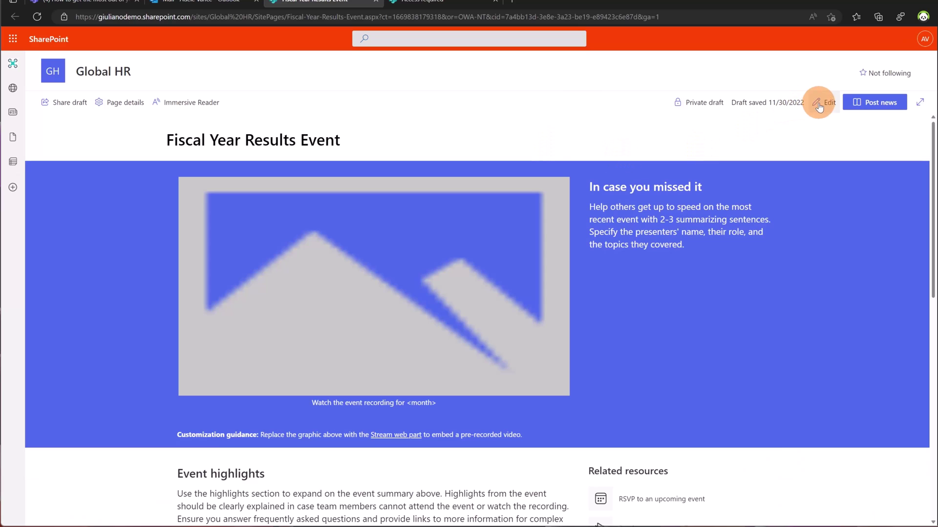
- Confirm the signed-in account and open the draft for editing, acknowledging the private draft notice
click(922, 42)
click(811, 132)
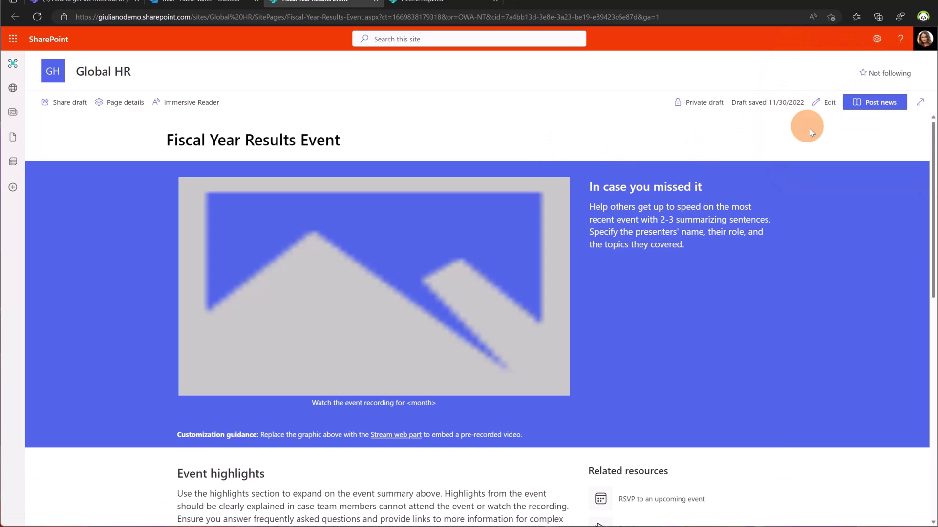
click(832, 106)
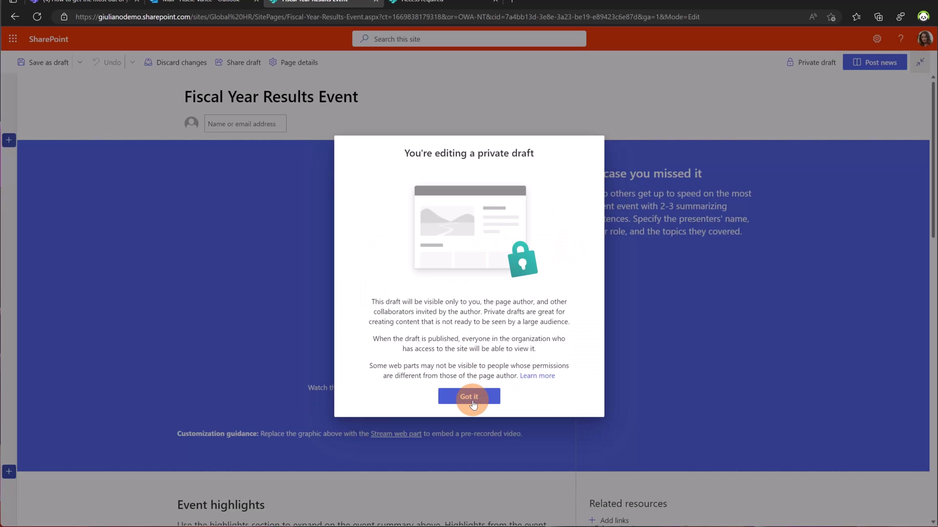
click(471, 399)
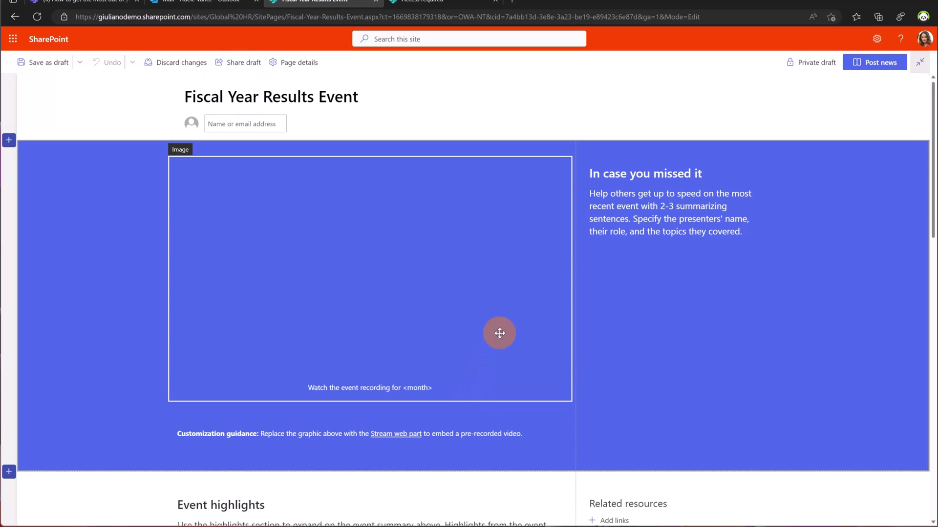
- Select the 'In case you missed it' and 'Event highlights' text web parts, then deselect them
click(597, 208)
scroll(596, 225, down, 7)
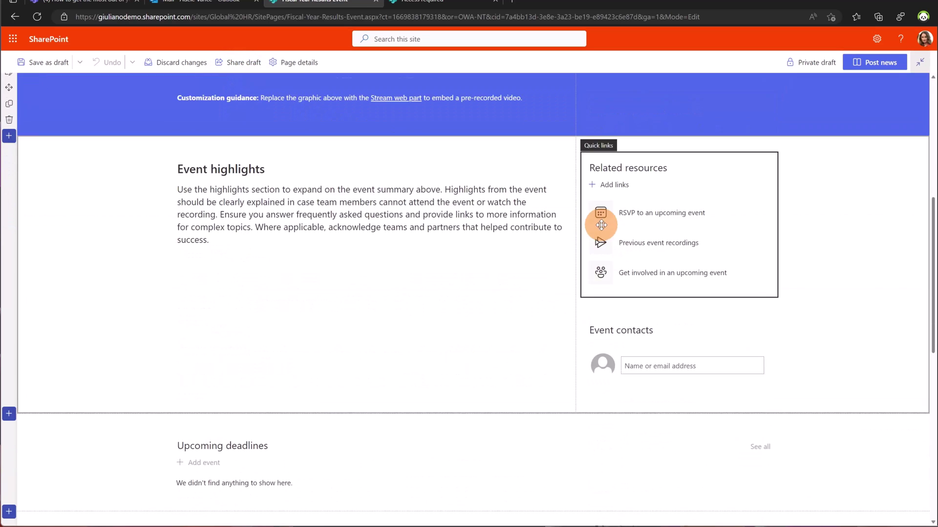
click(505, 215)
click(347, 289)
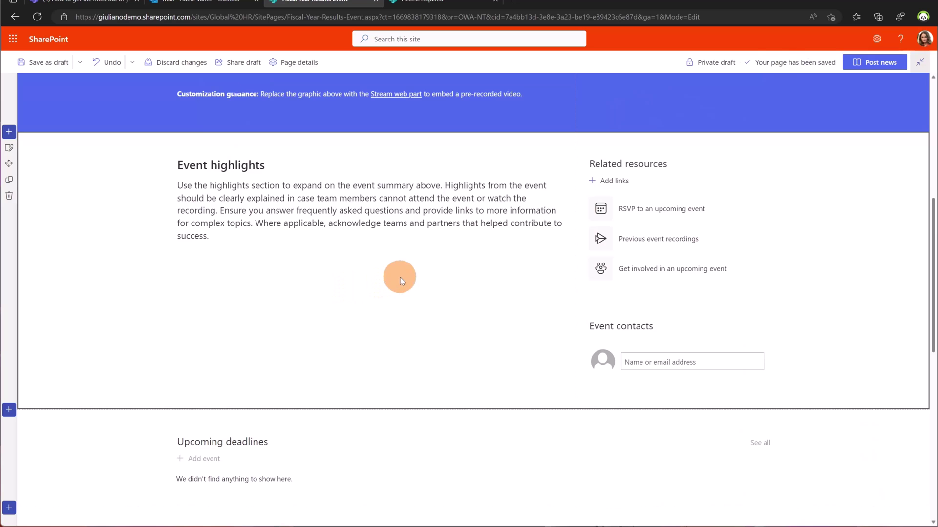
scroll(397, 274, up, 7)
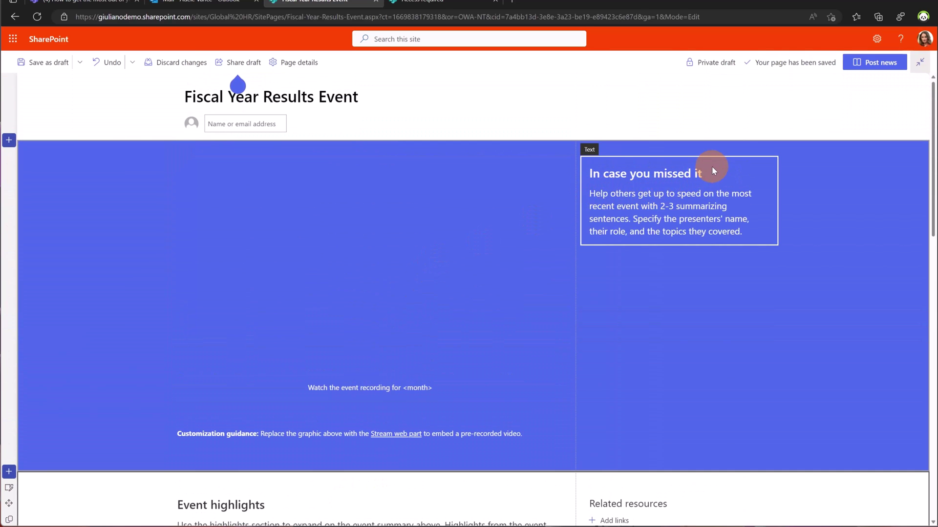
click(813, 111)
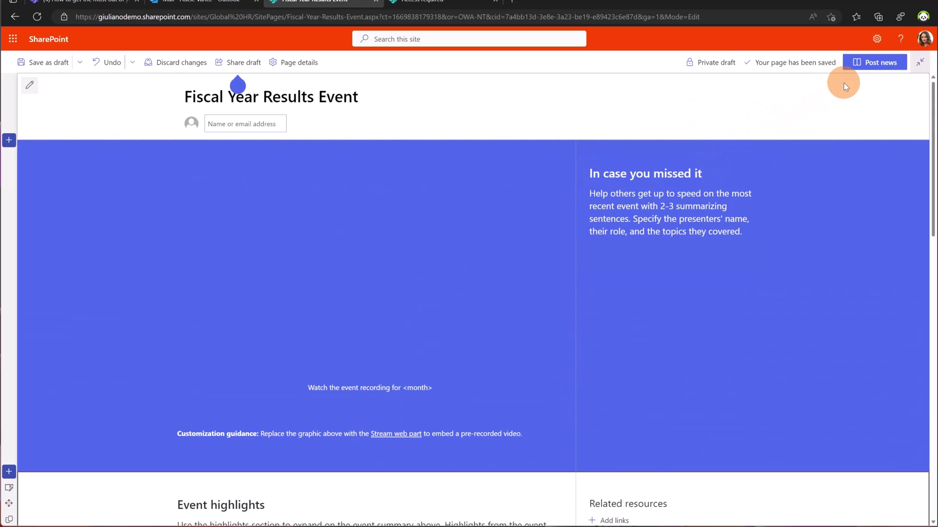
- Post the Fiscal Year Results Event page as news, confirming in the Ready to post? dialog
click(875, 63)
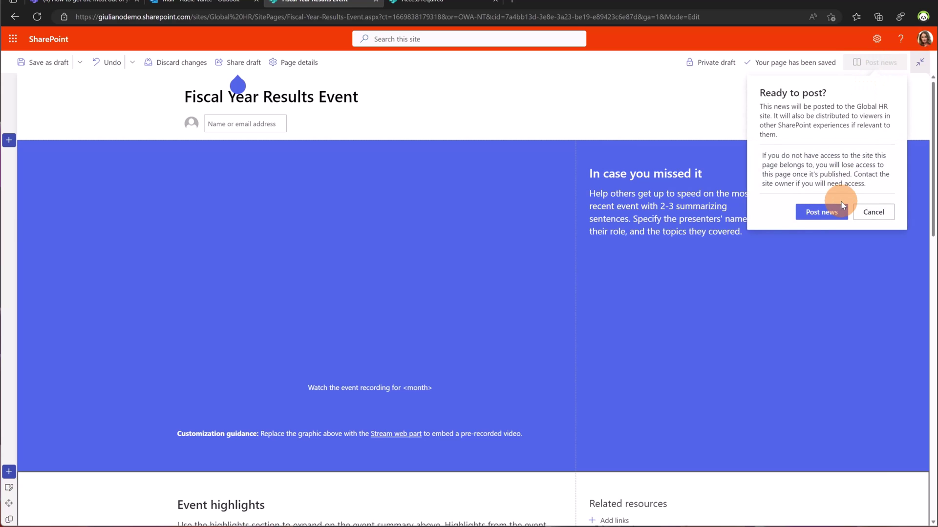
click(821, 212)
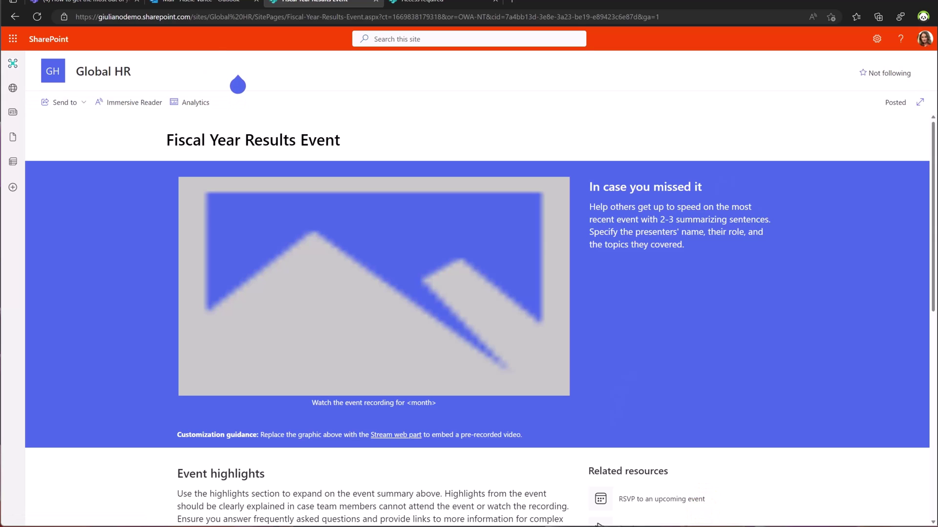
- In the author's Site Pages view, check Fiscal-Year-Results-Event.aspx for the colleague's recent edit and 3 views
click(650, 508)
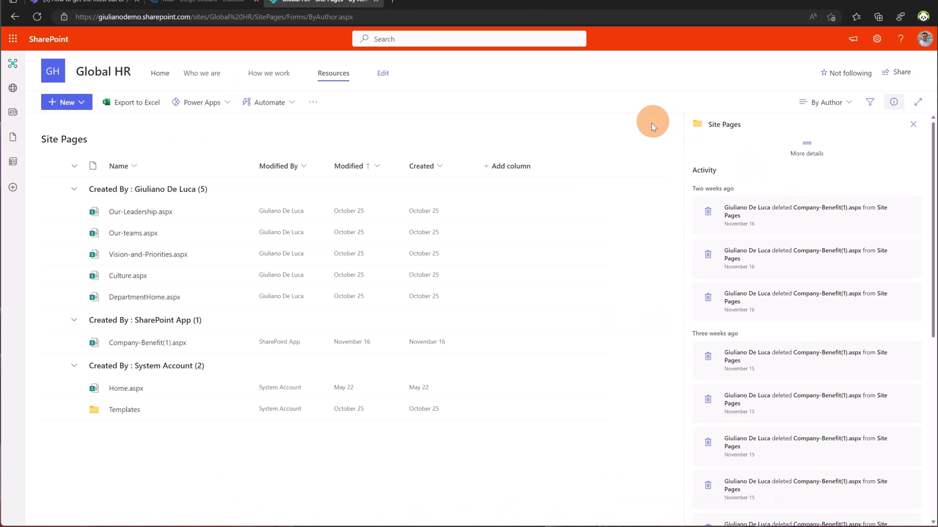
click(913, 124)
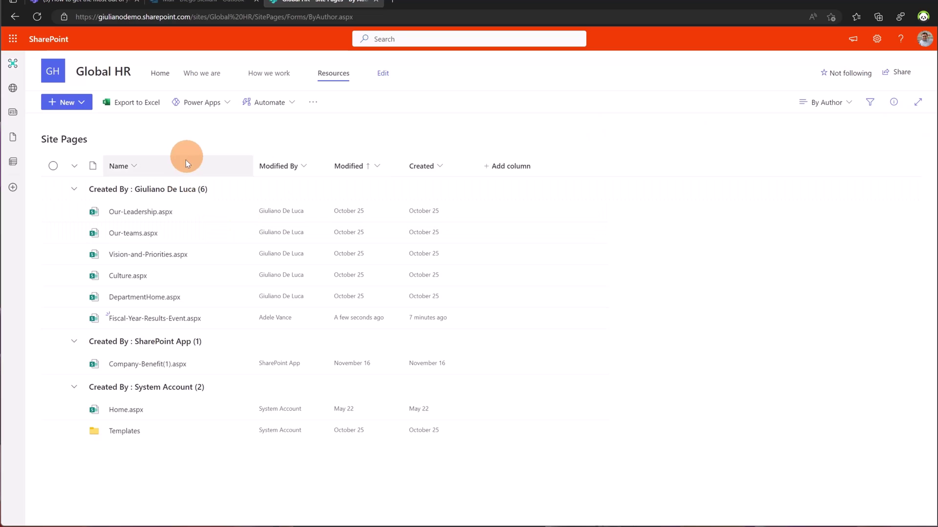
mouse_move(151, 324)
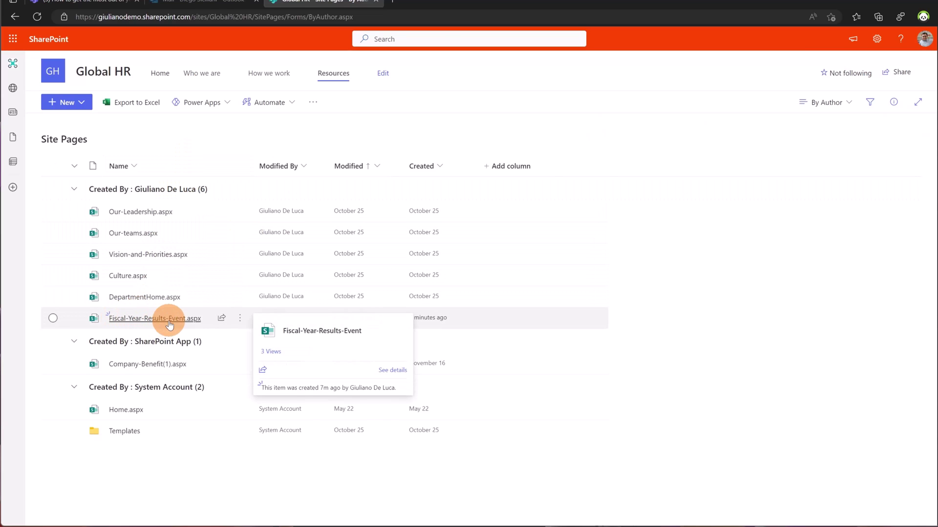